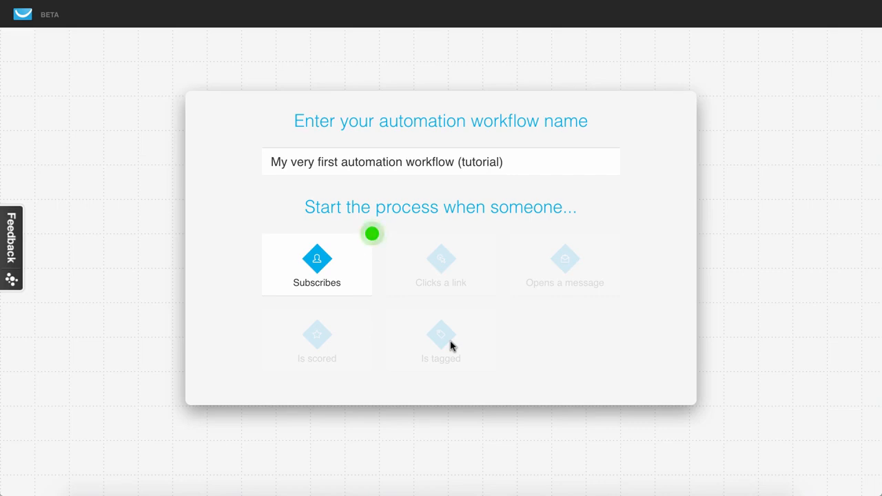
Step: Start the workflow with the Subscribes trigger and connect a Send message action beneath it
mouse_move(373, 235)
left_click(307, 280)
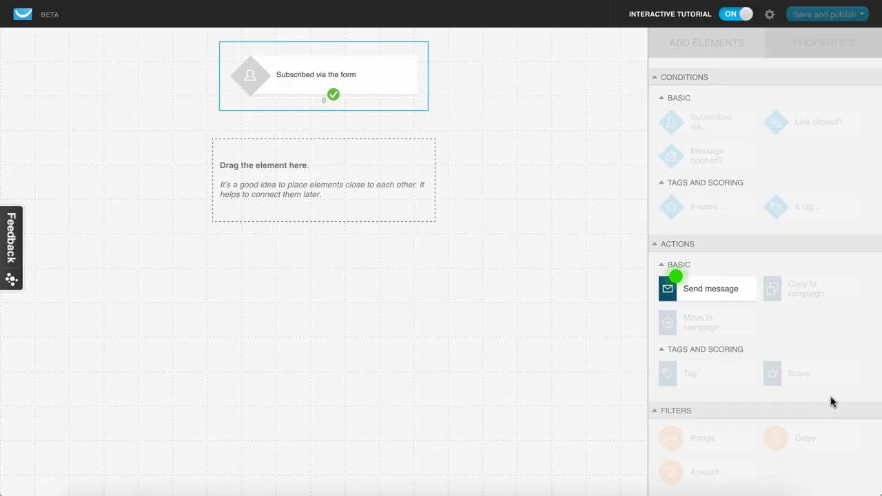
left_click_drag(732, 295, 304, 151)
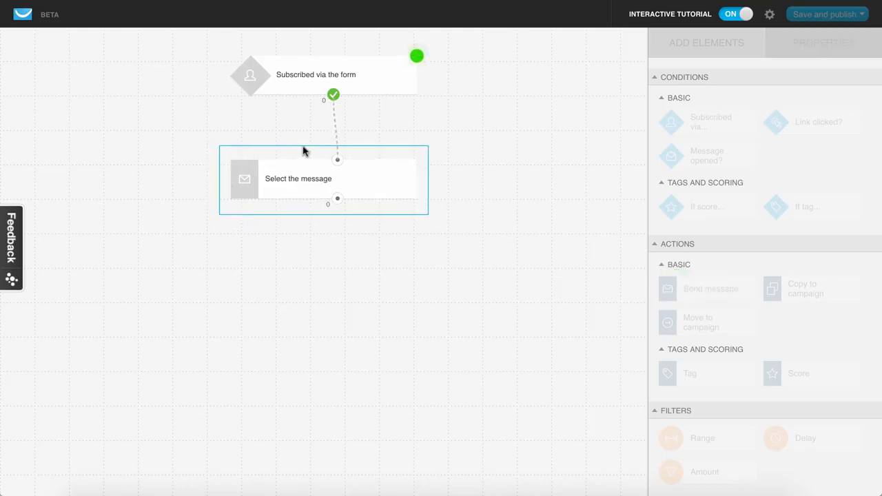
left_click_drag(337, 160, 334, 96)
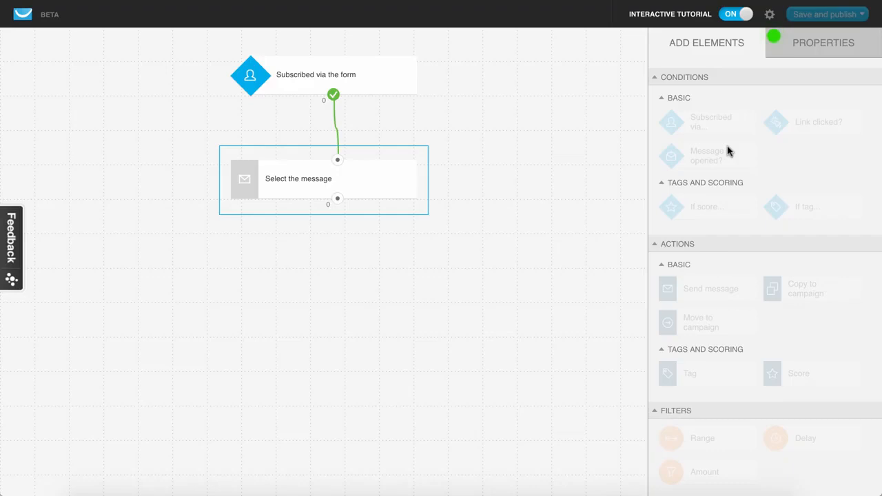
Step: Set the Send message action to use the automation message "Tutorial message"
left_click(831, 48)
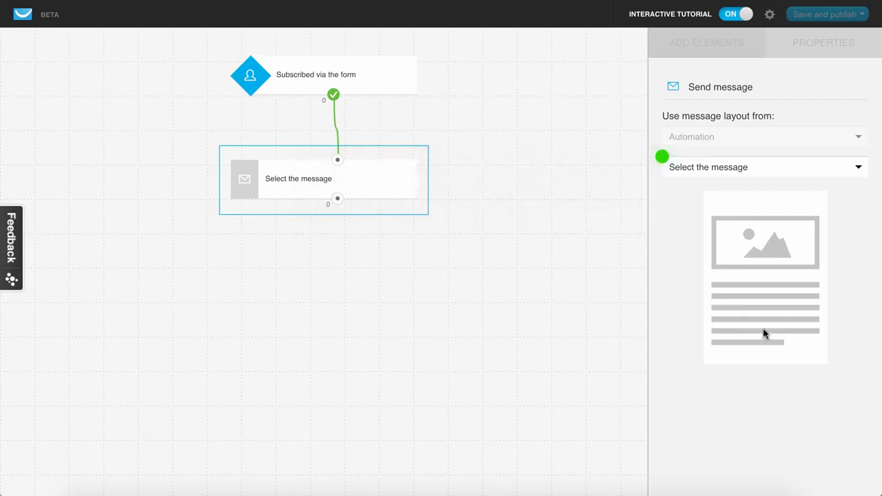
left_click(720, 172)
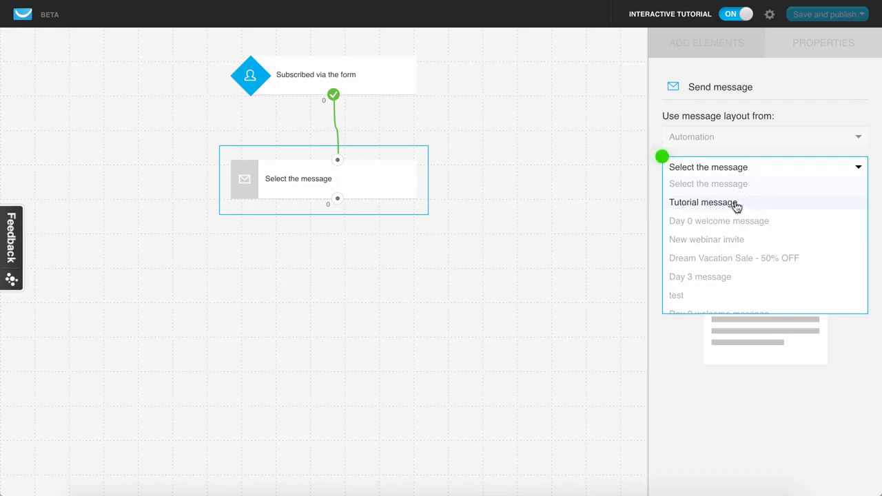
left_click(735, 205)
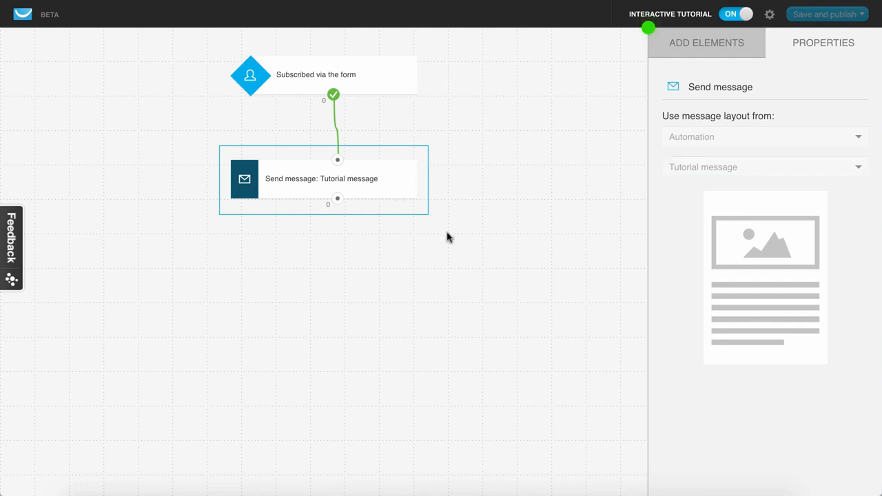
Step: Add a "Message opened?" condition below the Send message action and connect the two elements
left_click(708, 40)
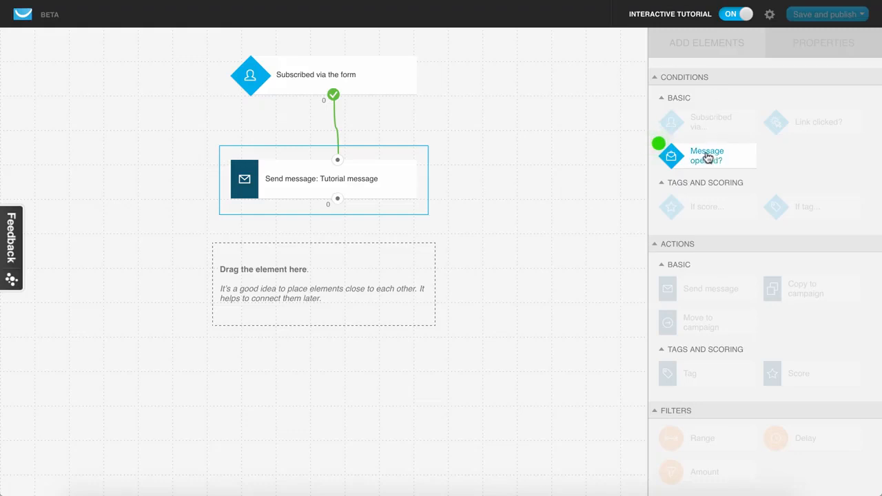
left_click_drag(720, 166, 402, 249)
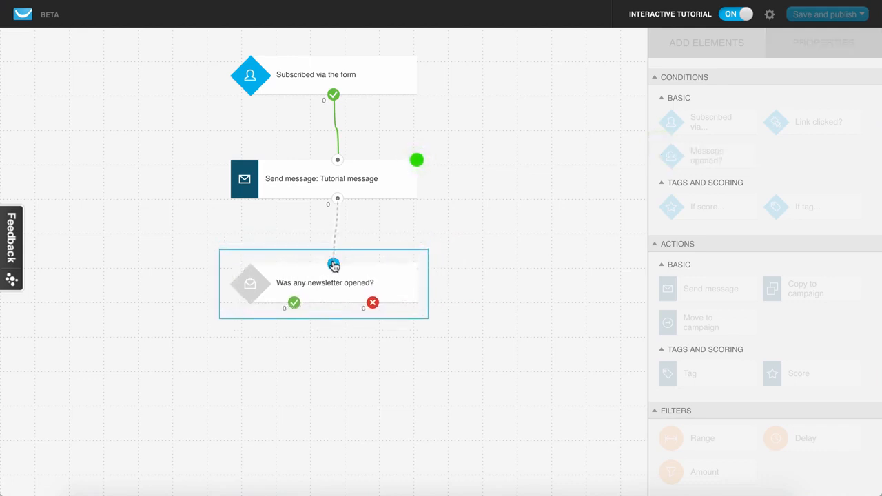
left_click_drag(333, 265, 338, 199)
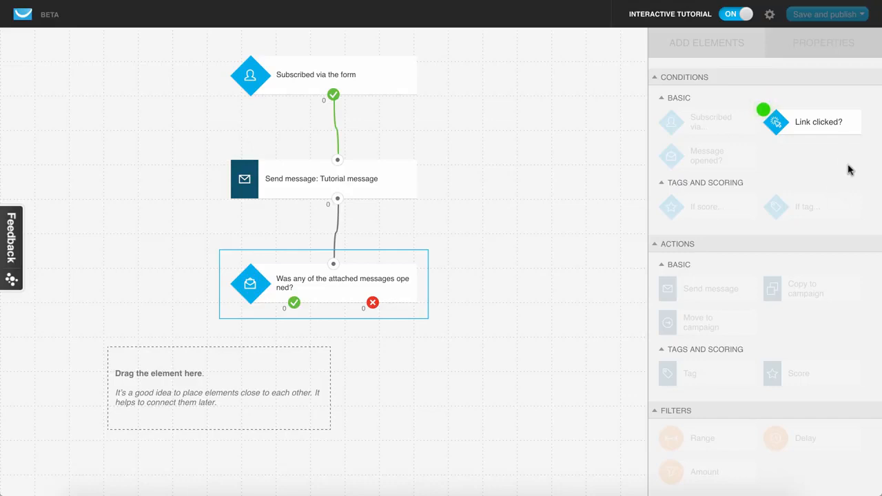
Step: Add a "Link clicked?" condition below the message-opened condition and connect it to that condition's positive (green) output
left_click_drag(807, 131, 240, 348)
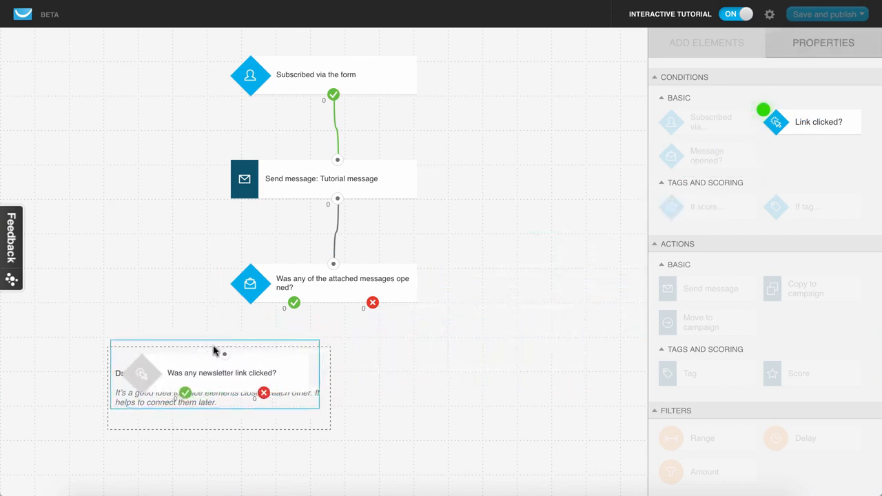
left_click(294, 307)
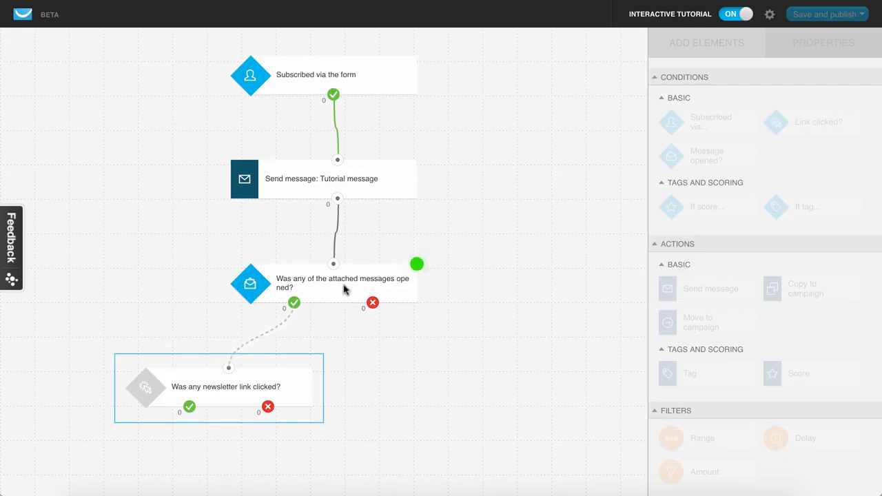
left_click(295, 304)
left_click_drag(230, 369, 294, 309)
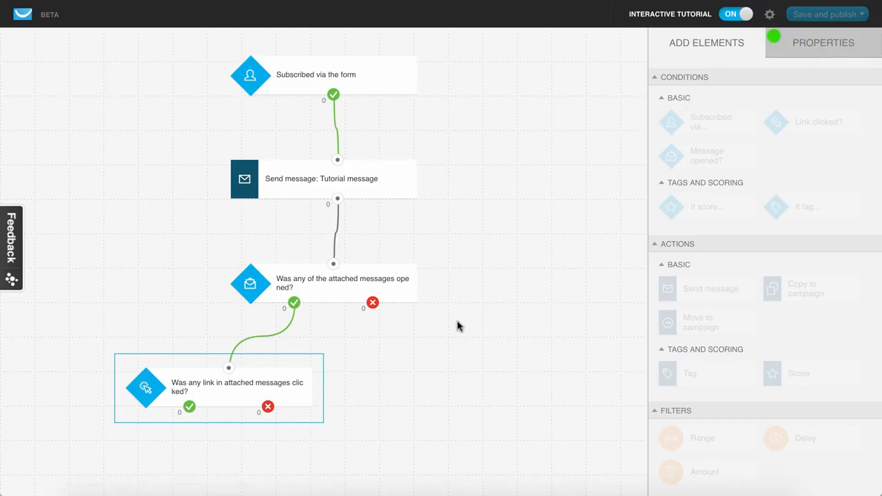
Step: Set the link-clicked condition to use the Automation message layout and "A specific link from a specific message"
left_click(830, 51)
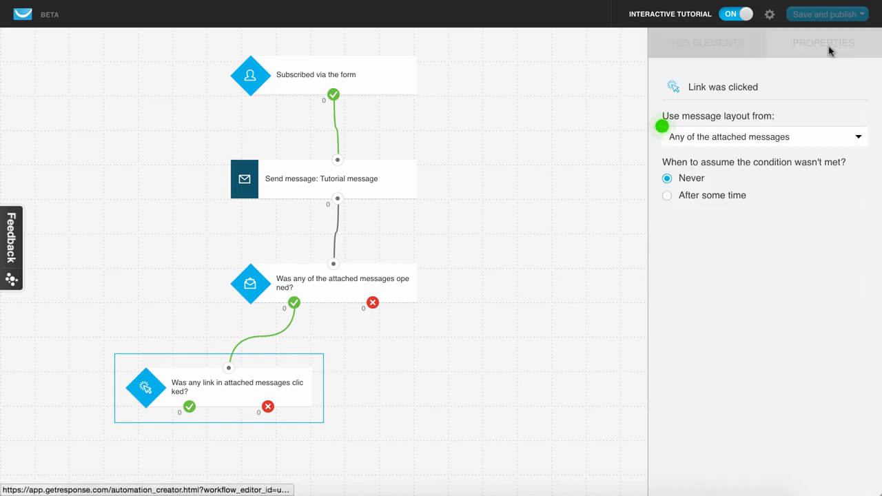
left_click(779, 141)
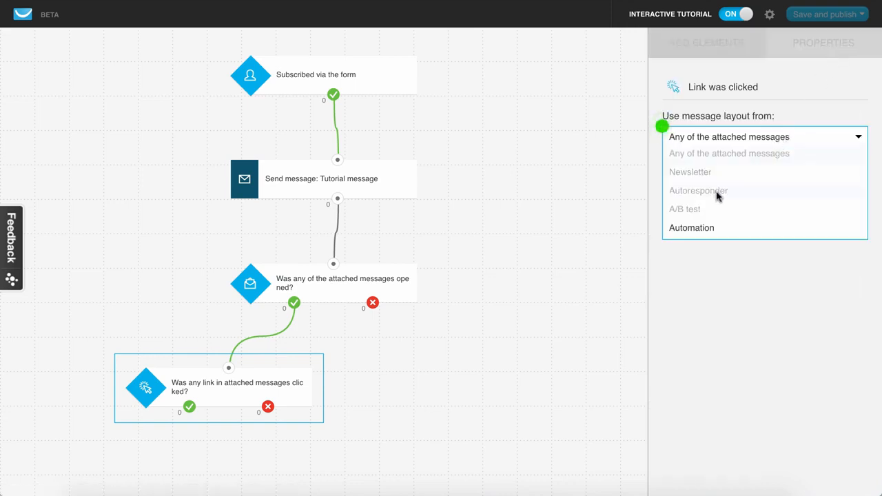
left_click(694, 229)
left_click(706, 171)
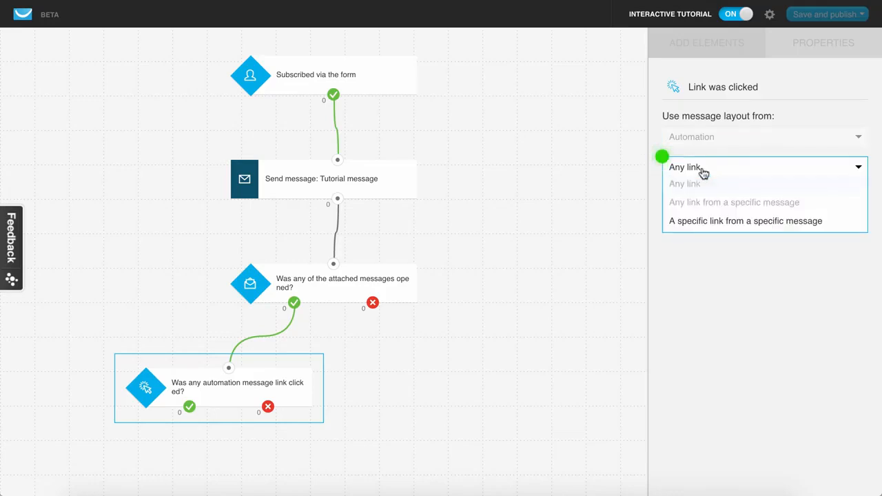
left_click(719, 228)
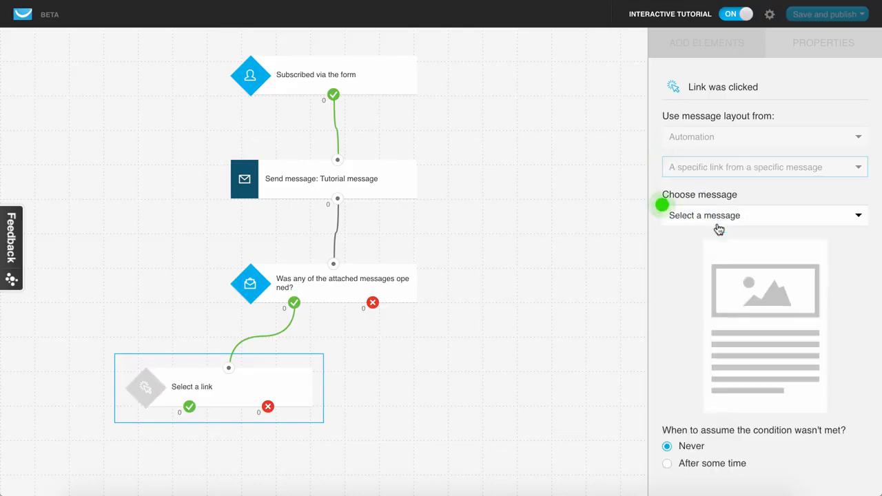
left_click(719, 225)
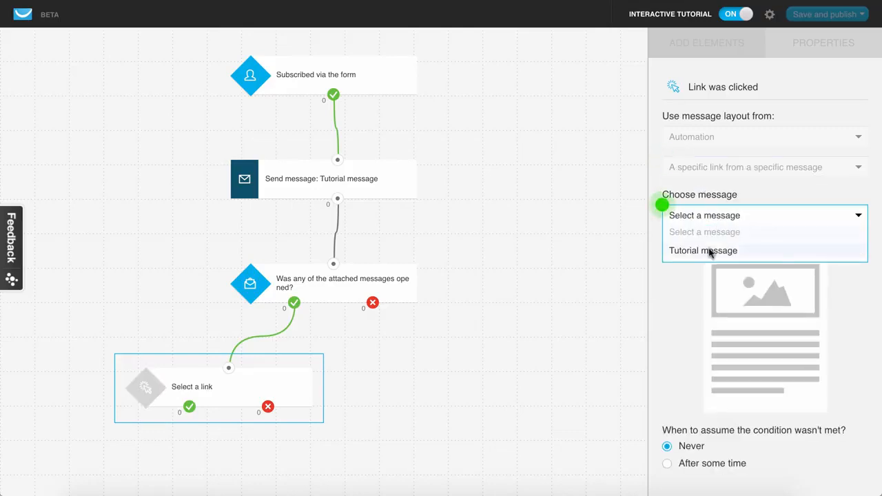
left_click(710, 252)
scroll(703, 307, "down", 1)
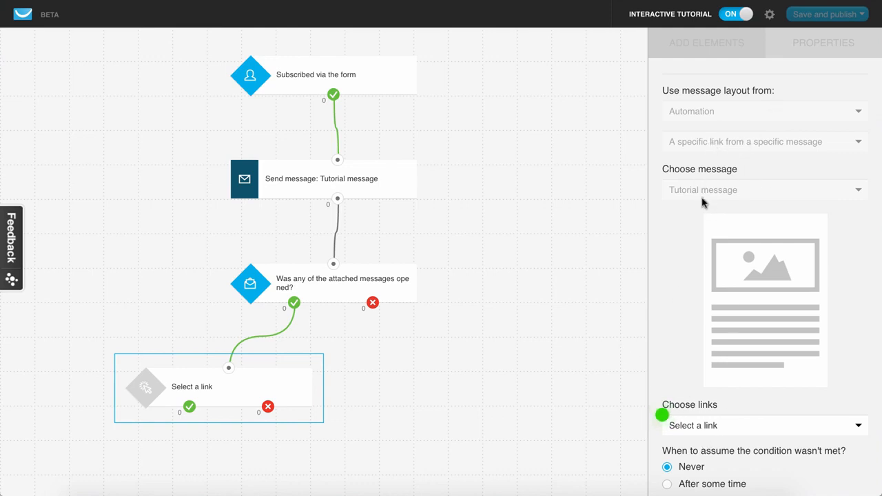
left_click(688, 421)
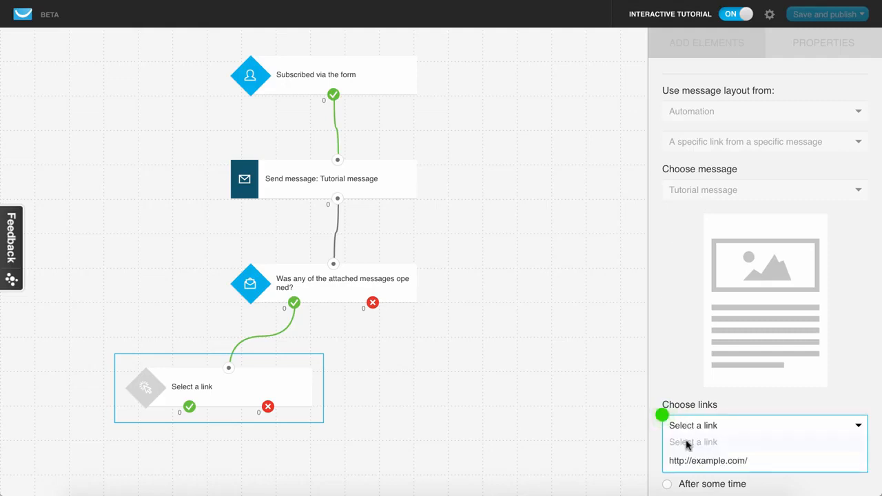
left_click(707, 461)
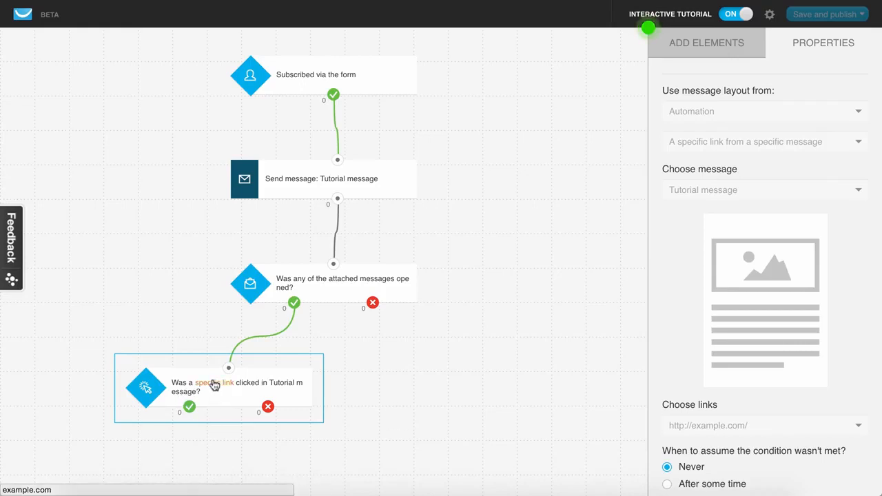
mouse_move(214, 384)
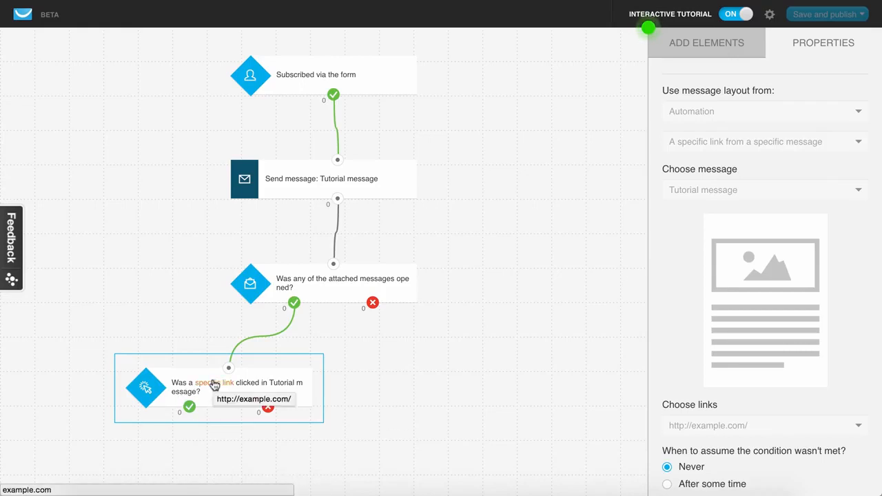
Step: Add a Tag action beside the link-clicked condition and connect it to the message-opened condition's negative (red) output
left_click(689, 44)
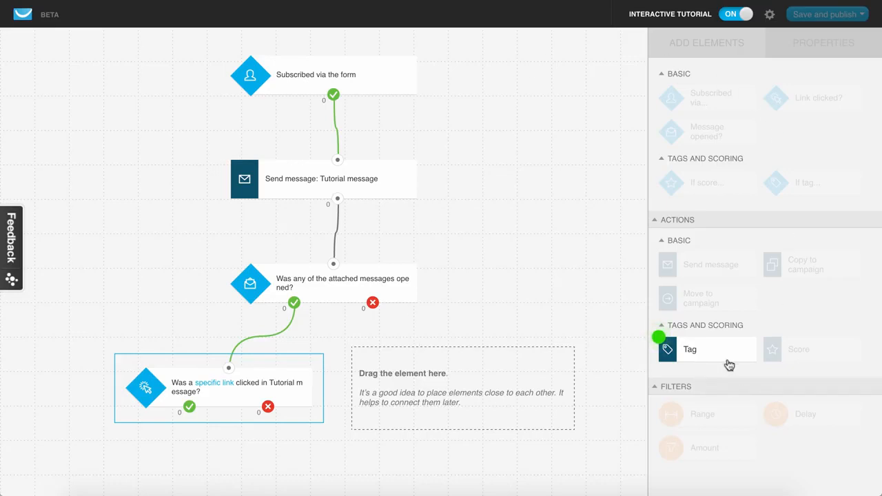
left_click_drag(726, 351, 453, 361)
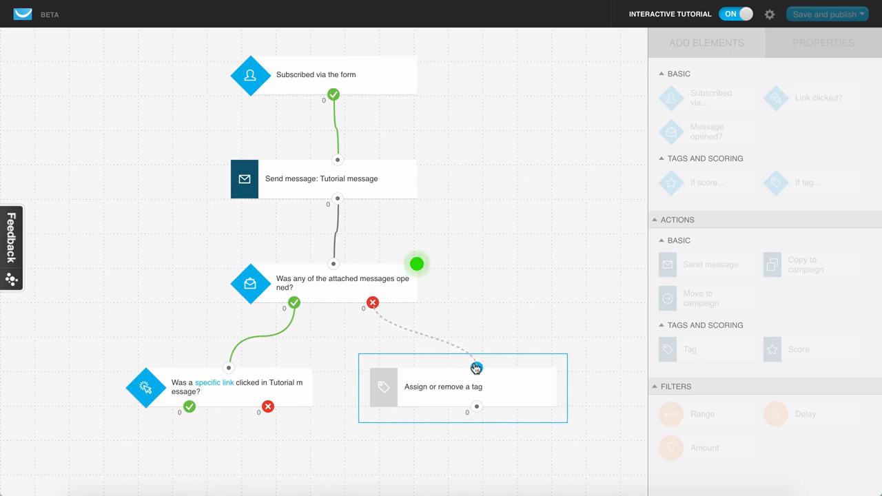
left_click(476, 368)
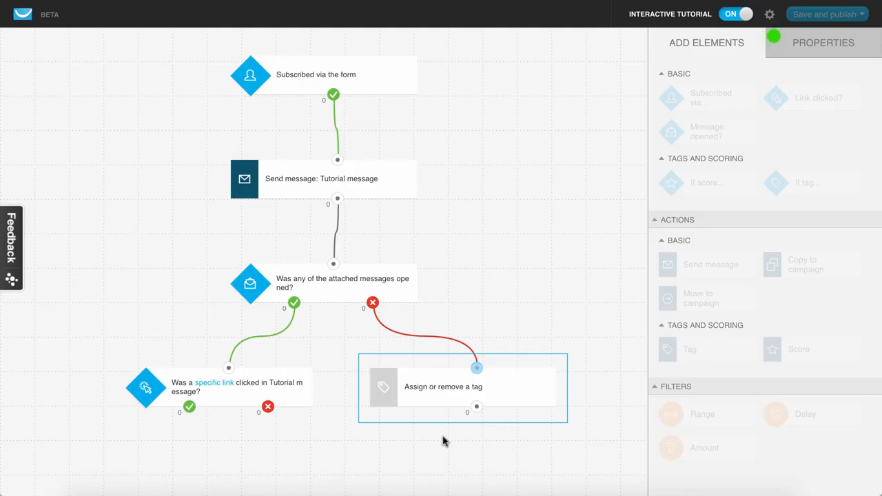
Step: Create a new tag named inactive4 for the Tag action to assign
left_click(805, 51)
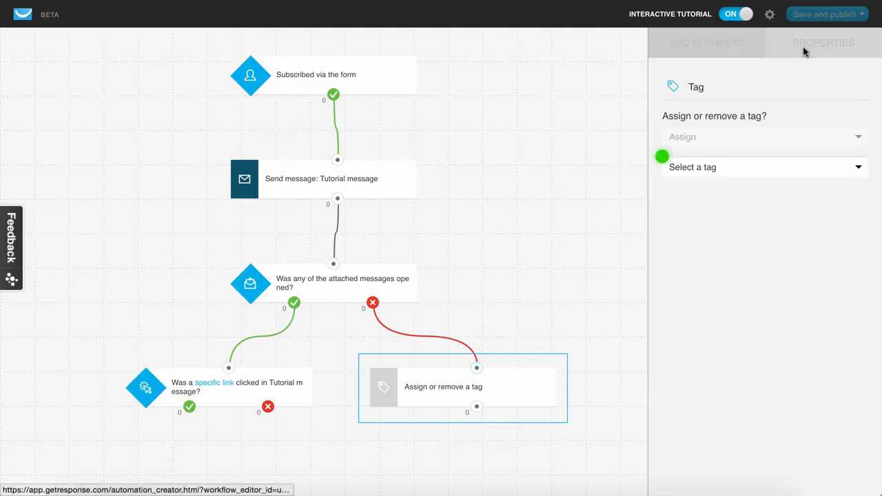
left_click(729, 169)
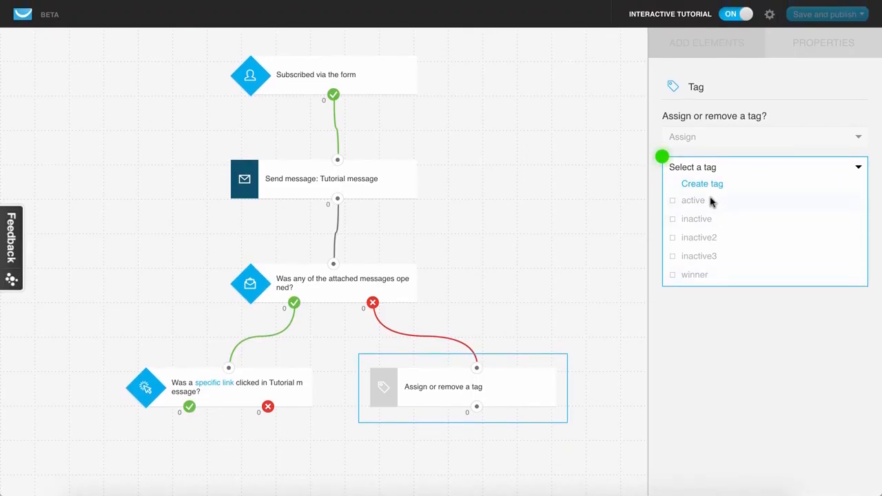
left_click(710, 185)
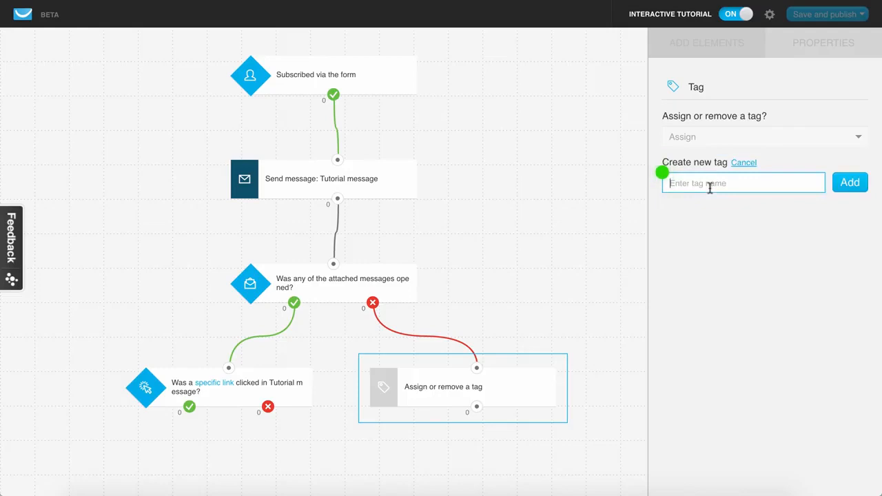
type("inactive4")
left_click(851, 182)
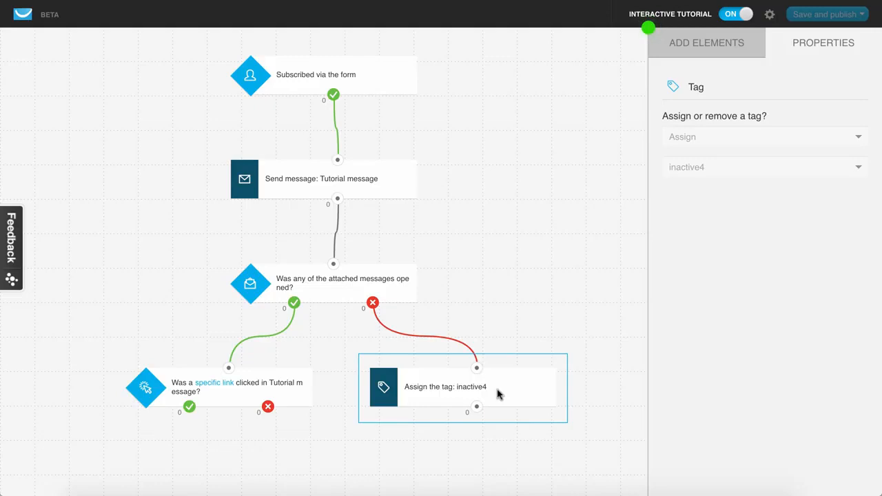
Step: Add a Score action below the link-clicked condition and connect it to that condition's positive (green) output
left_click(693, 58)
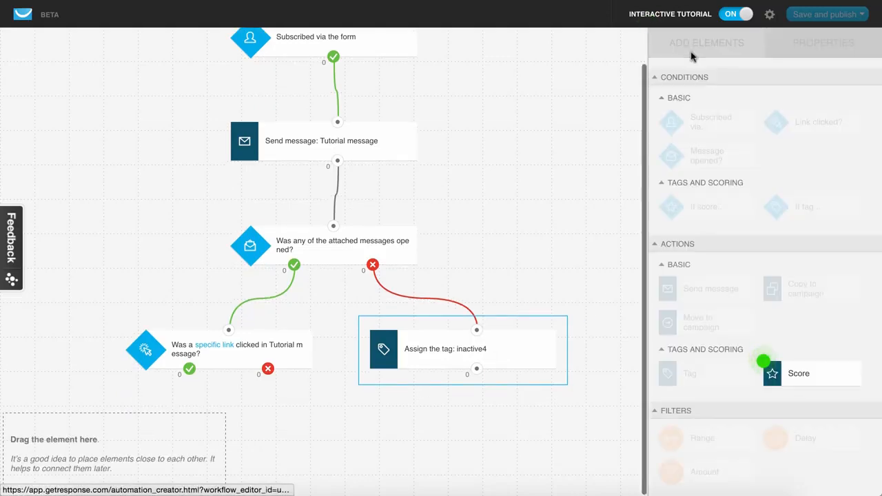
scroll(724, 143, "down", 1)
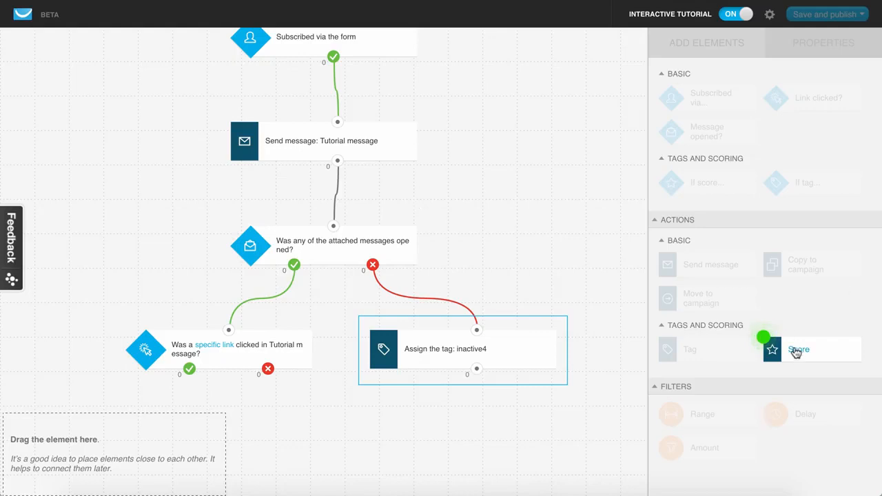
left_click_drag(793, 351, 103, 414)
left_click_drag(190, 376, 131, 442)
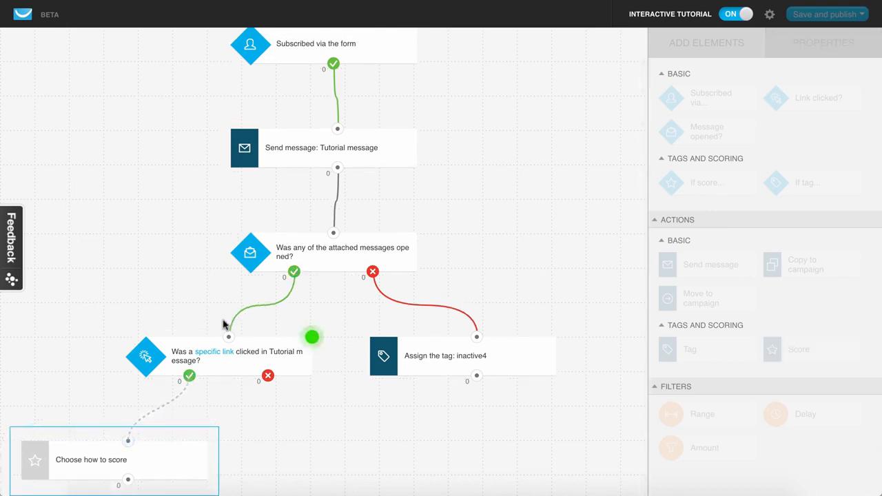
left_click_drag(129, 442, 190, 379)
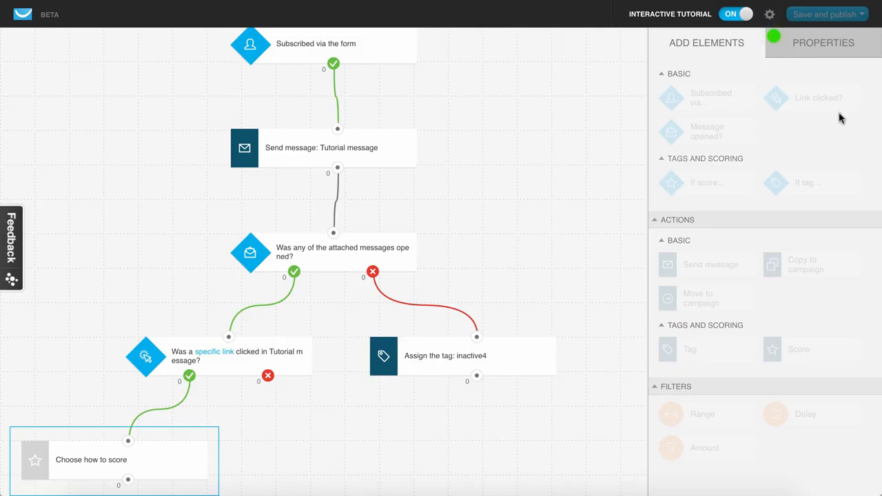
Step: Set the Score action to add 100 points to the subscriber
left_click(809, 56)
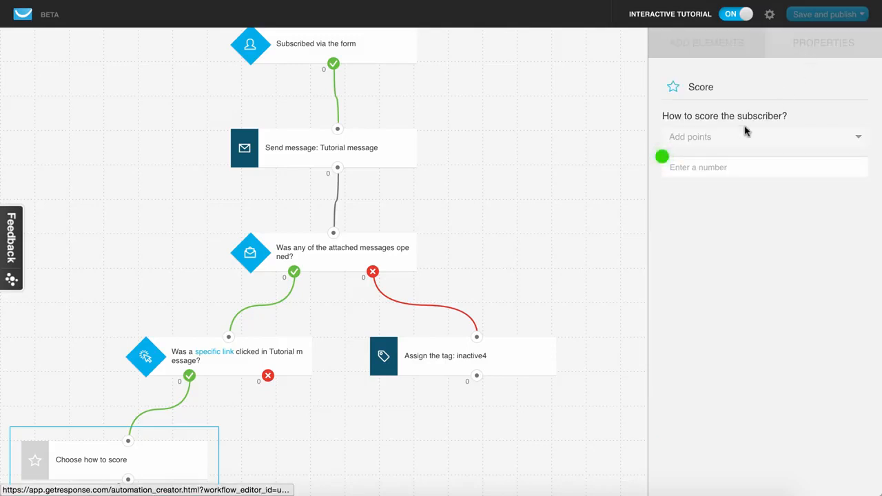
left_click(708, 169)
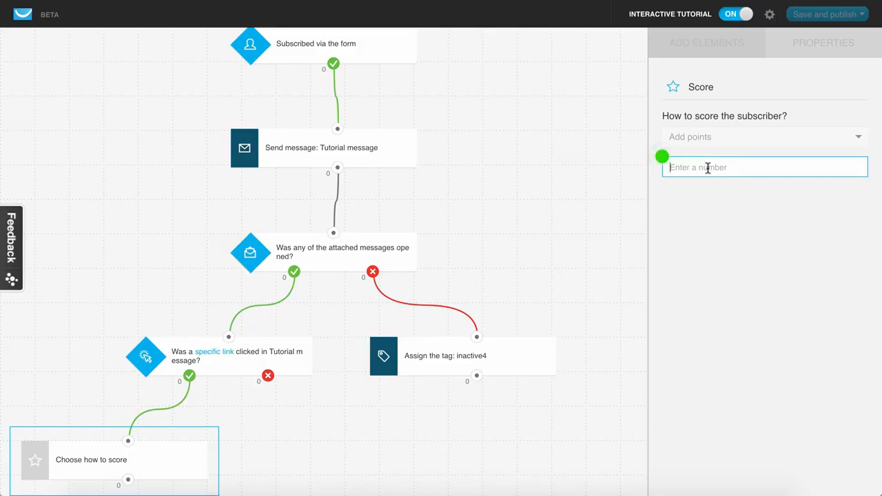
type("100")
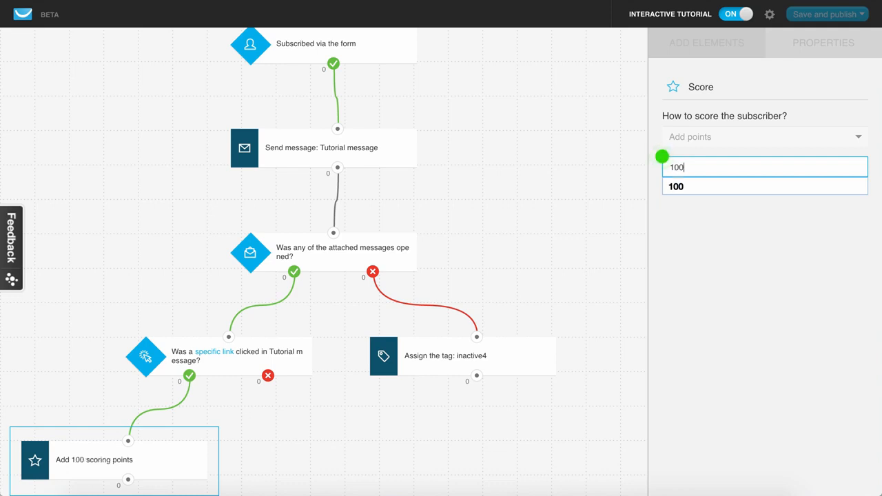
Step: Add a second Tag action beside the Score action and connect it to the link-clicked condition's negative (red) output
left_click(703, 305)
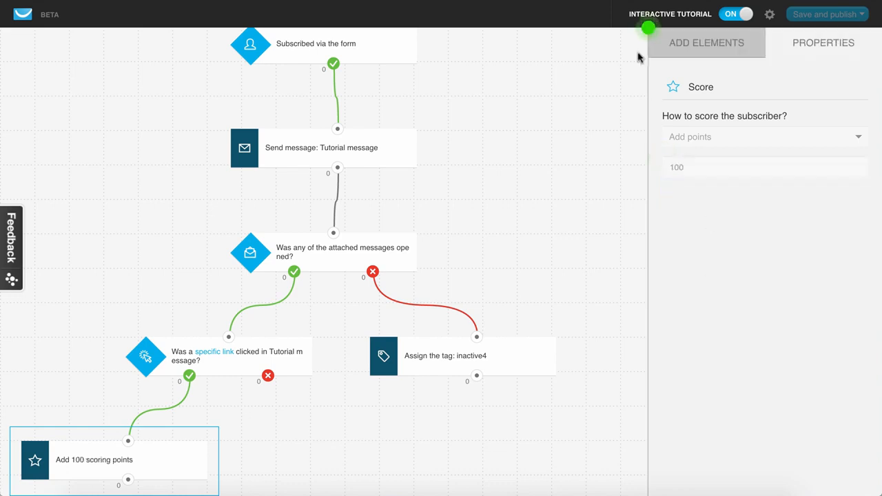
left_click(670, 49)
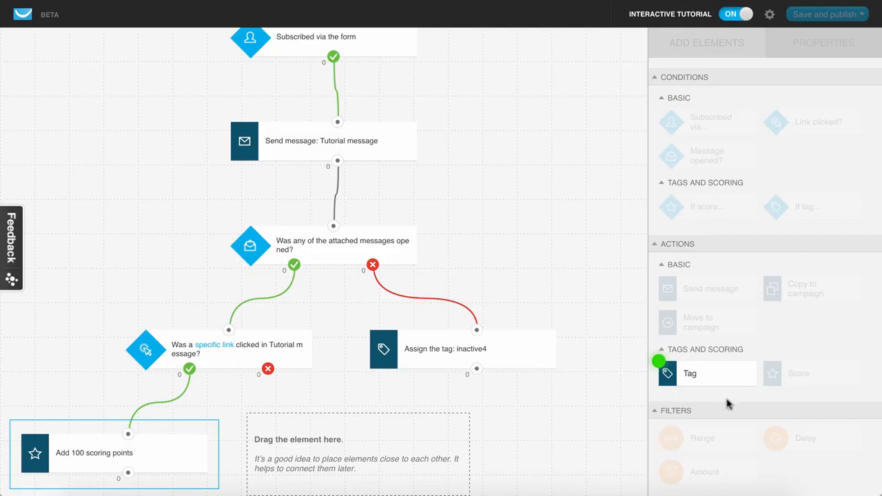
left_click_drag(723, 373, 268, 378)
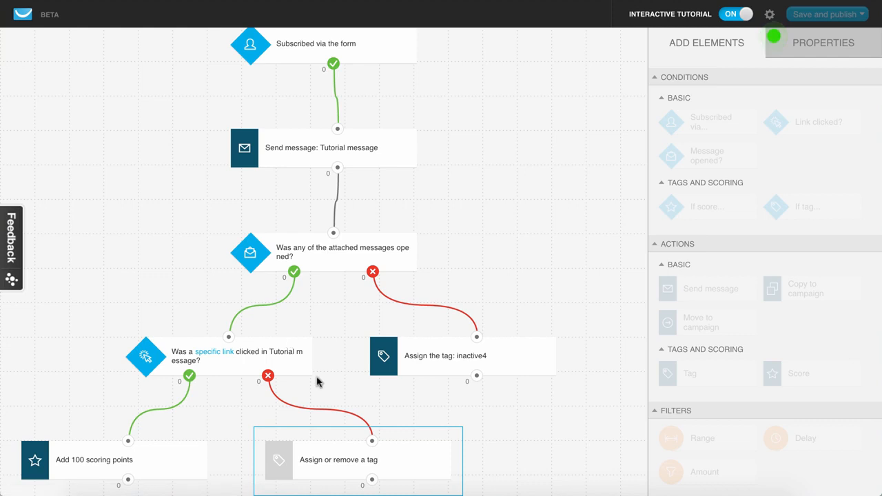
Step: Set the new Tag action below the link-clicked condition to assign the existing tag inactive
left_click(838, 48)
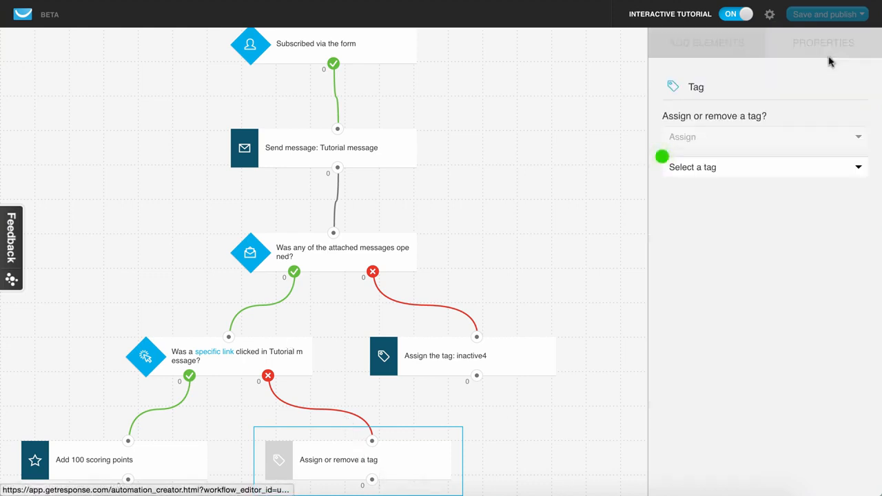
left_click(705, 168)
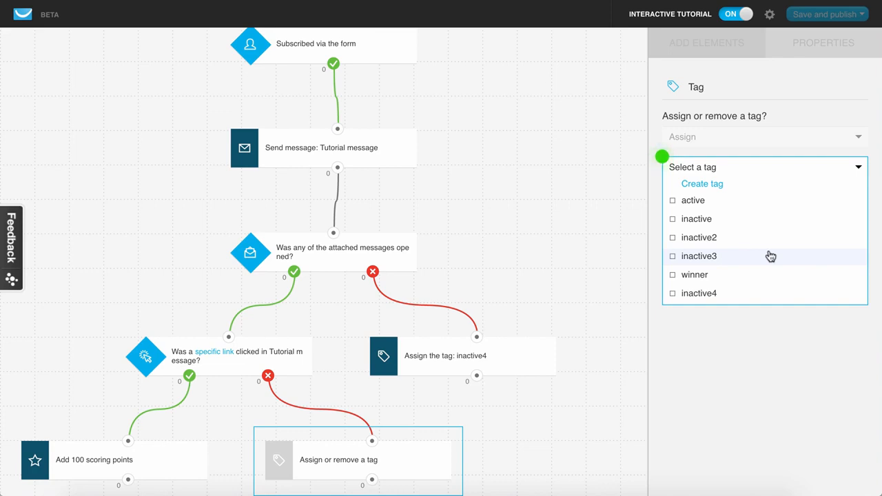
left_click(703, 222)
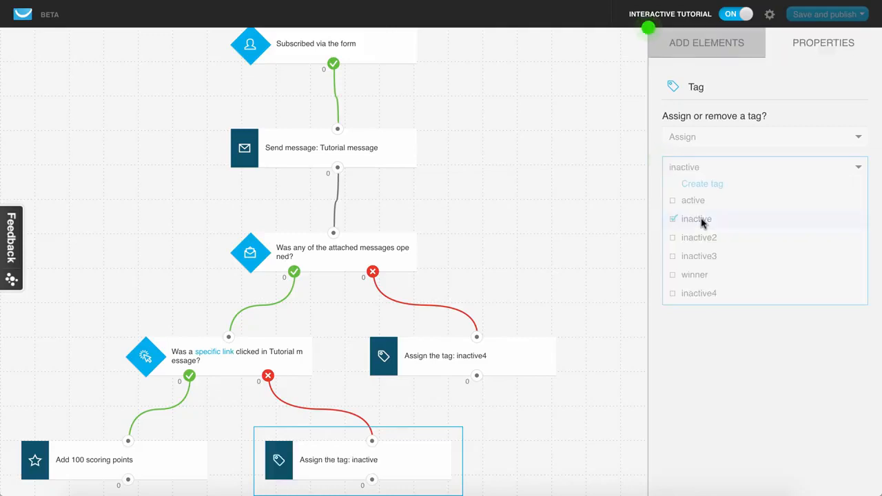
Step: Add a Delay filter of 2 days, 0 hours and 0 minutes below the Score action and connect it to that action's output
left_click(708, 44)
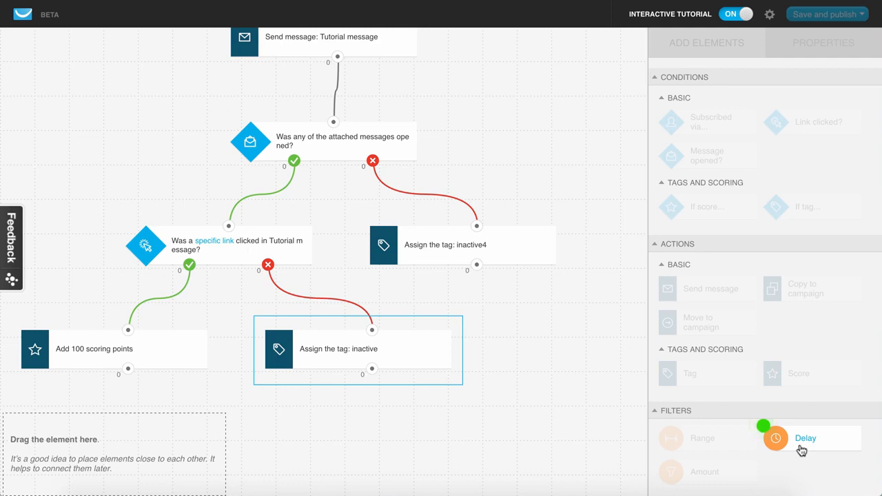
left_click_drag(800, 445, 127, 376)
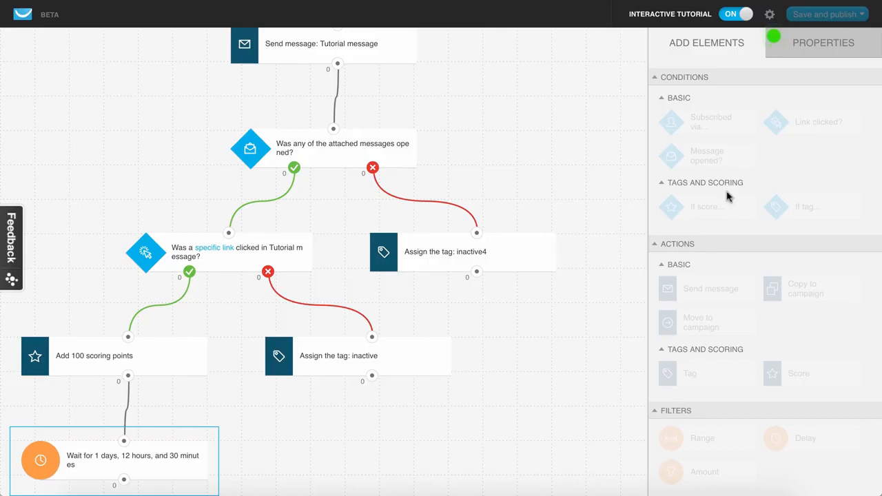
left_click(830, 54)
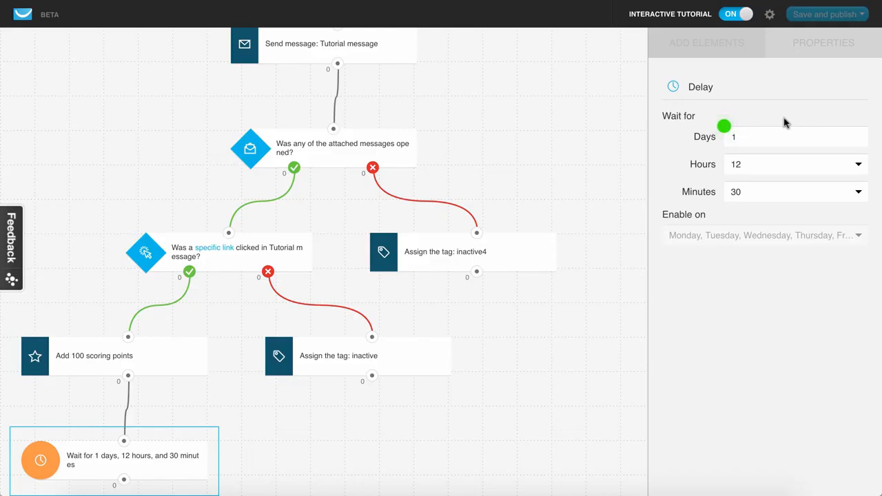
mouse_move(725, 122)
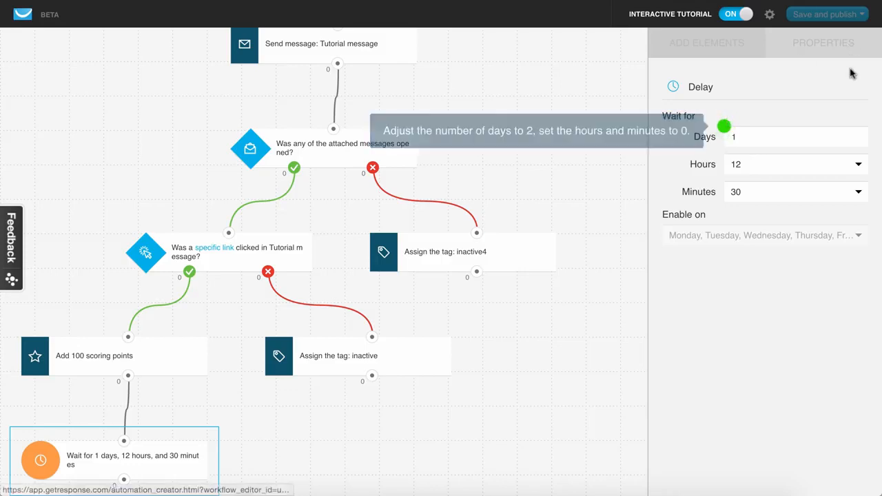
left_click(762, 135)
type("2")
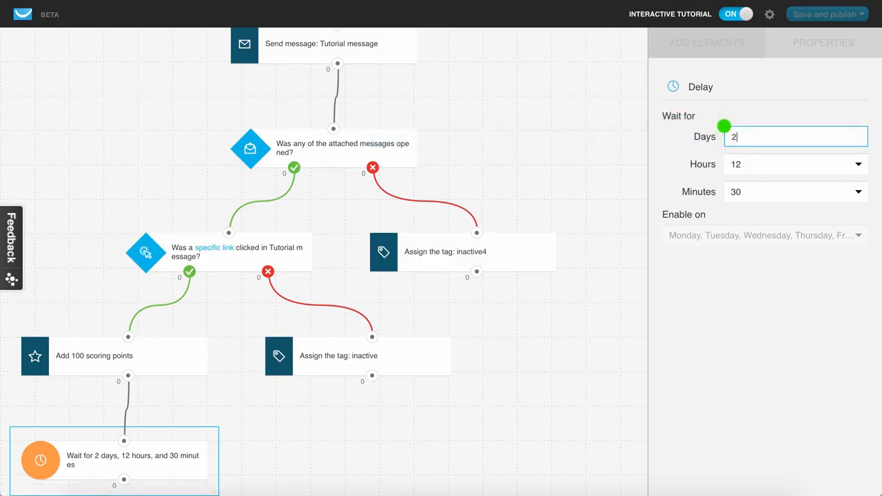
left_click(748, 164)
left_click(740, 180)
left_click(738, 191)
left_click(738, 212)
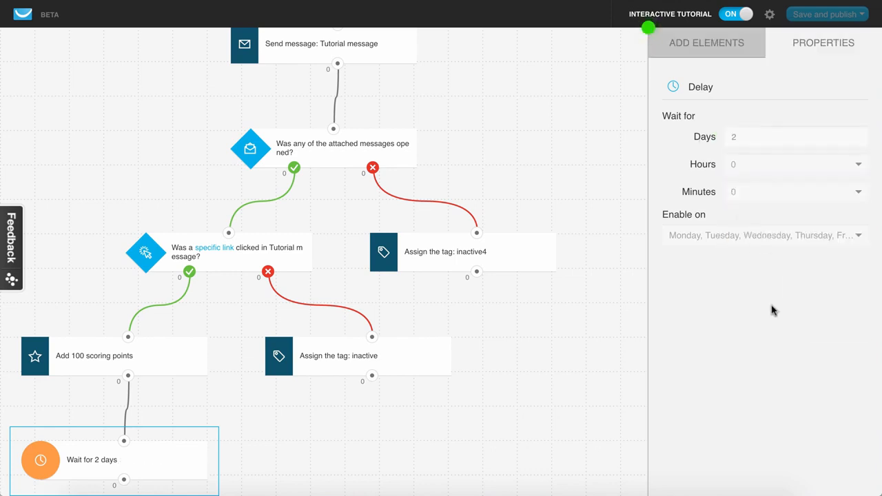
Step: Add a Send message action below the Delay filter and connect it to the filter's output
left_click(707, 52)
scroll(771, 238, "down", 1)
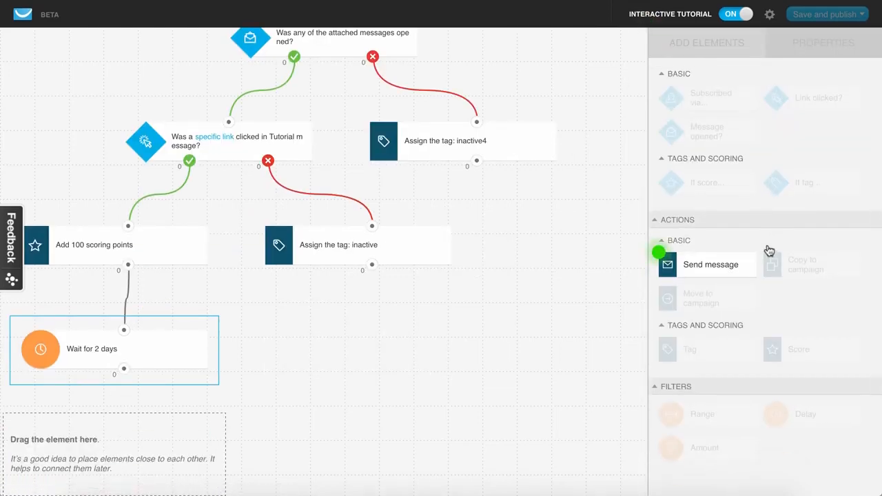
left_click_drag(734, 276, 131, 425)
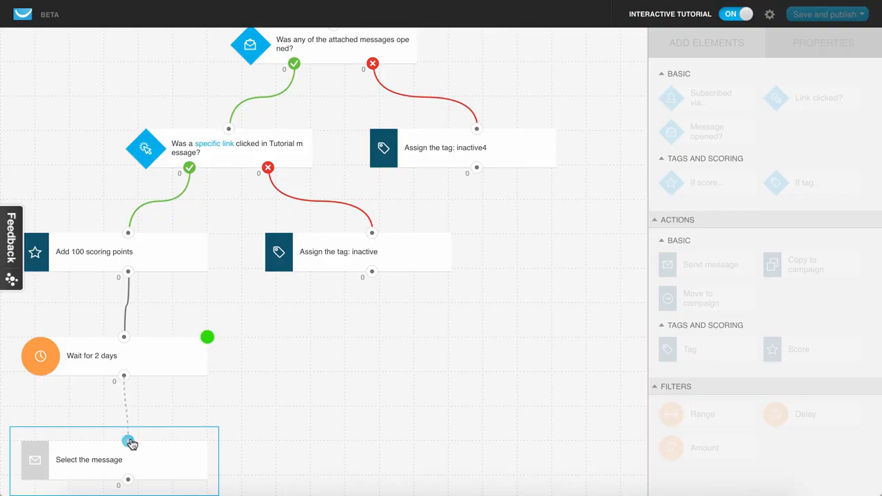
left_click_drag(128, 441, 124, 381)
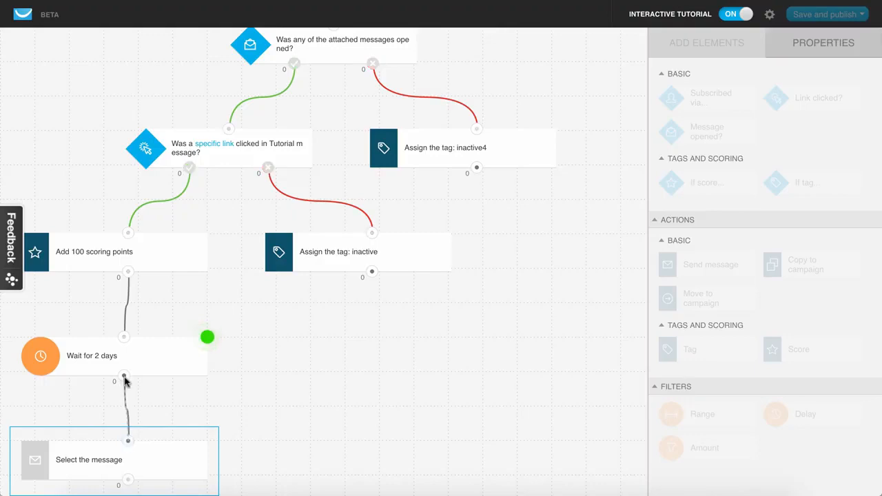